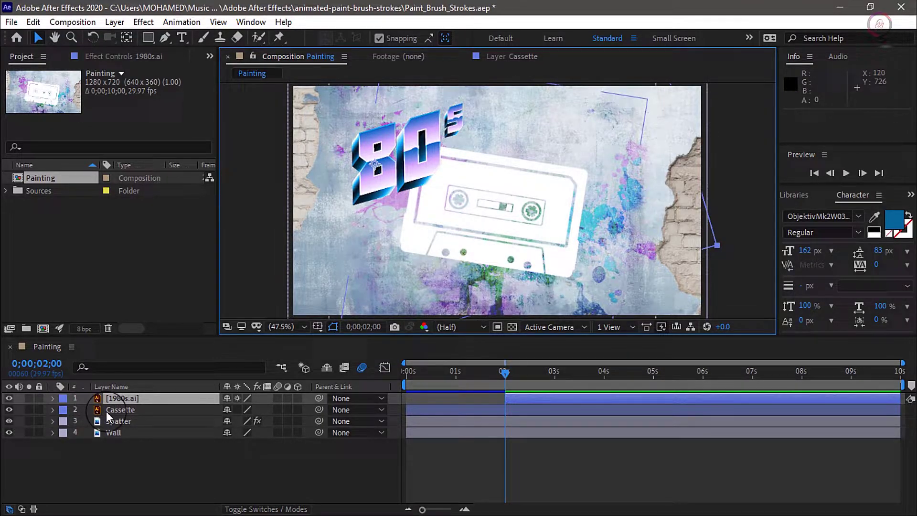
Duplicate the Cassette layer with Ctrl+D and hide the new Cassette 2 copy
left_click(132, 410)
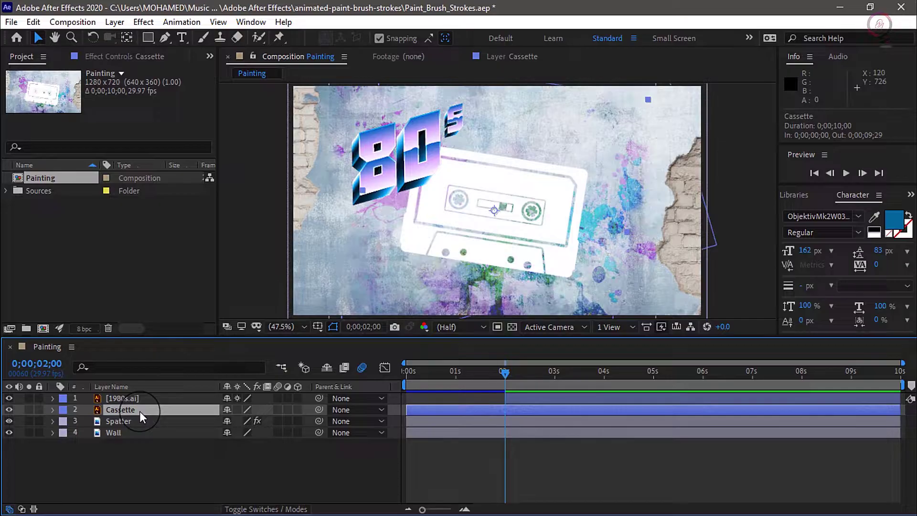
key("ctrl+d")
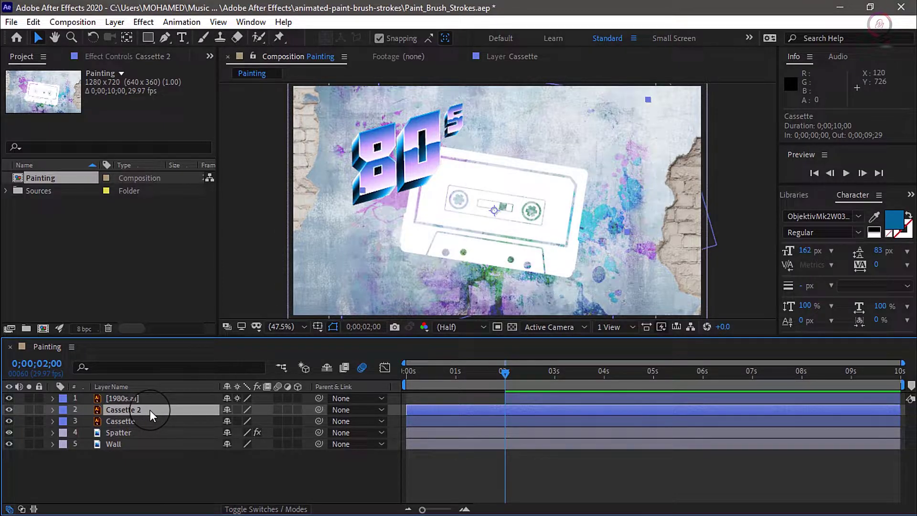
left_click(8, 410)
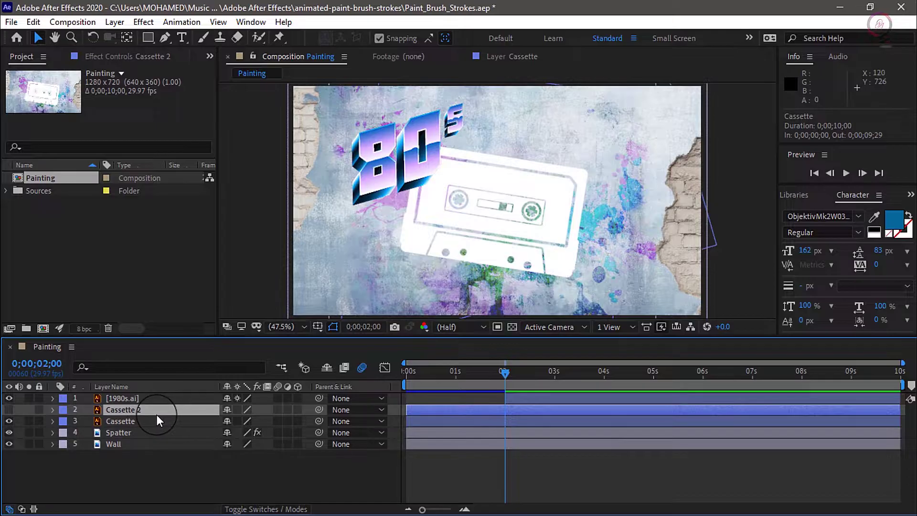
Open the Cassette layer in its own Layer panel and switch to the Paint workspace
double_click(130, 423)
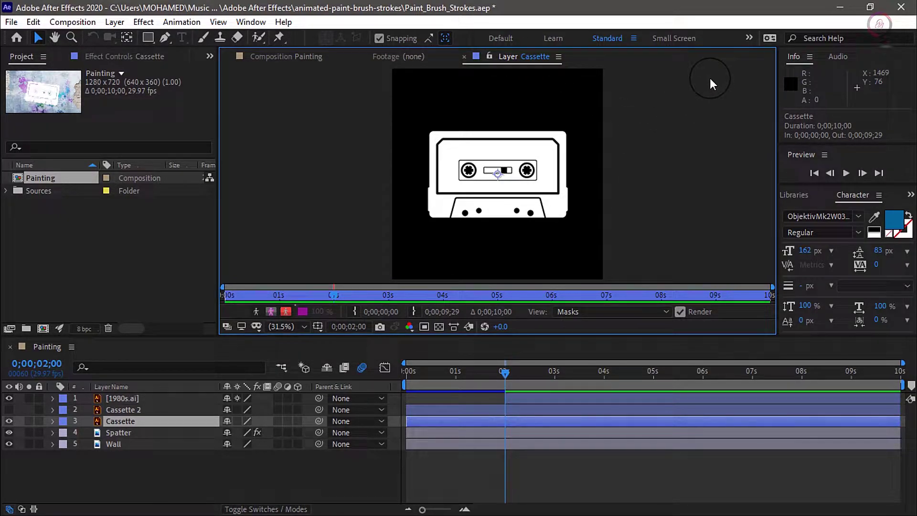
left_click(748, 38)
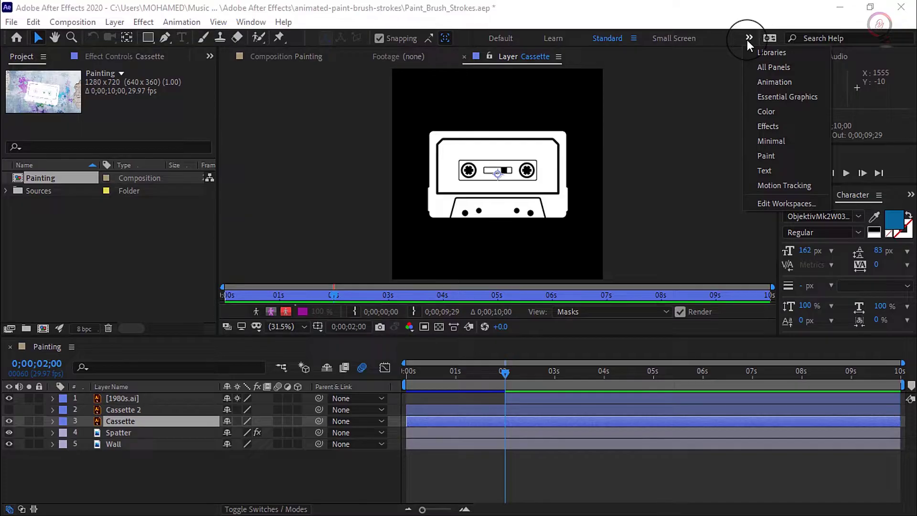
left_click(766, 156)
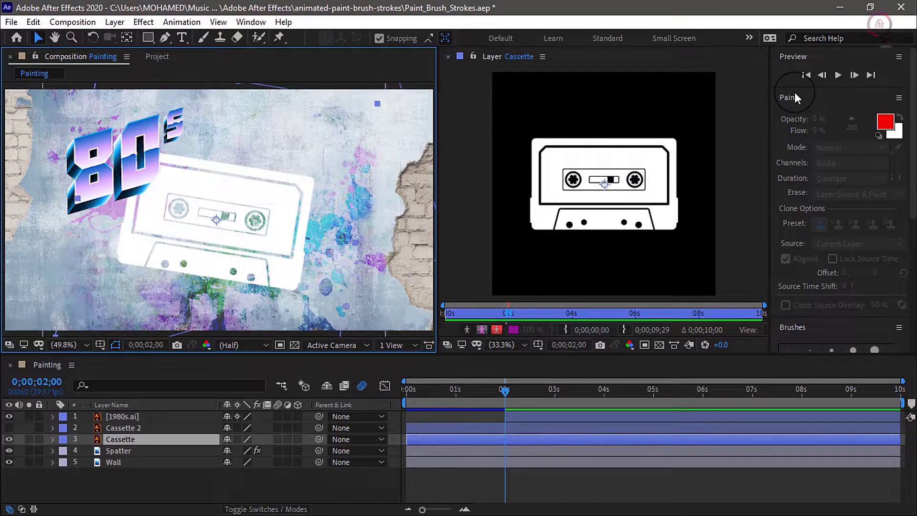
Pick the Brush tool and set the paint foreground colour to purple 9C00F5
left_click(205, 38)
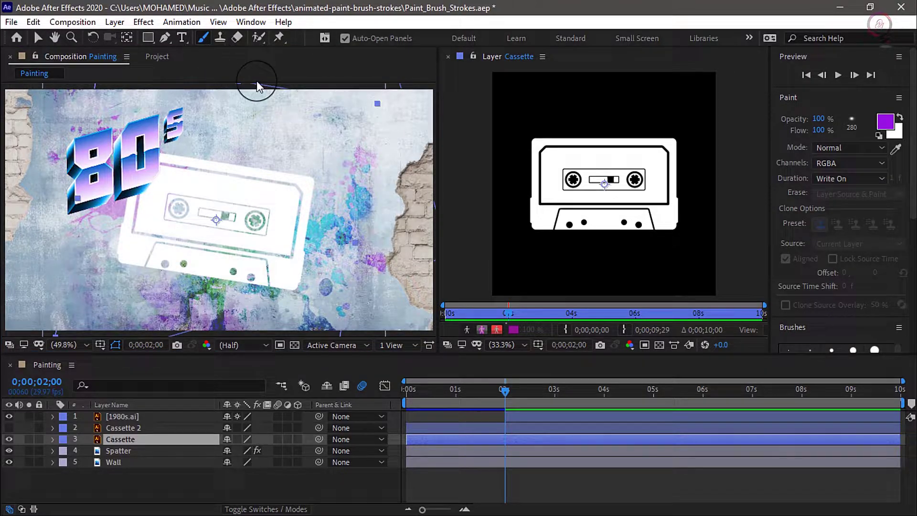
left_click(886, 123)
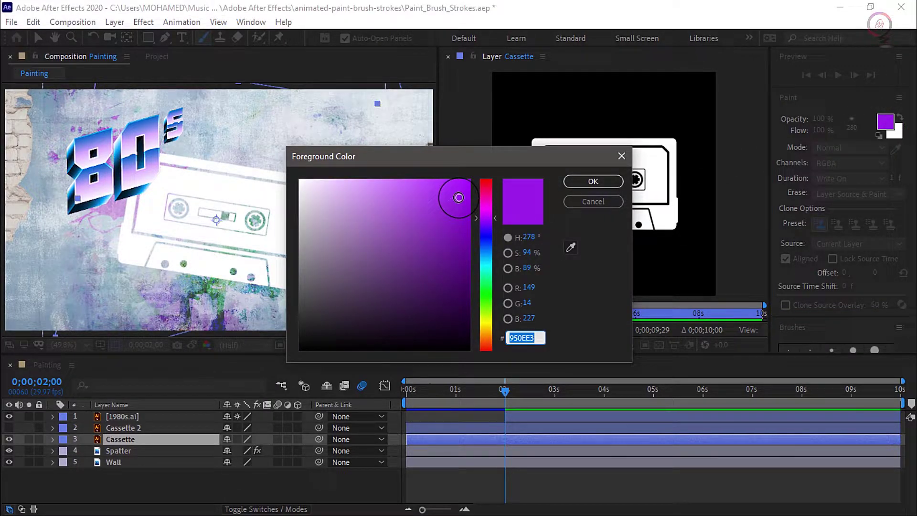
left_click_drag(458, 197, 469, 186)
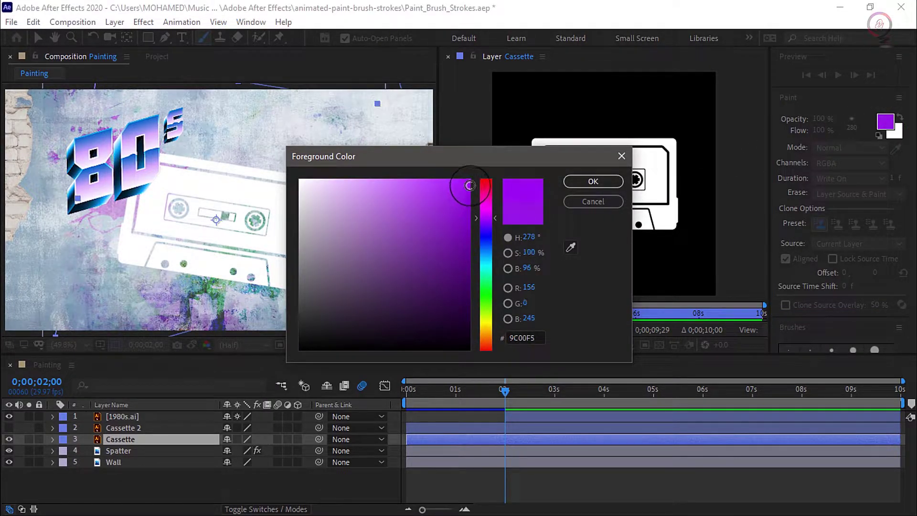
left_click(587, 183)
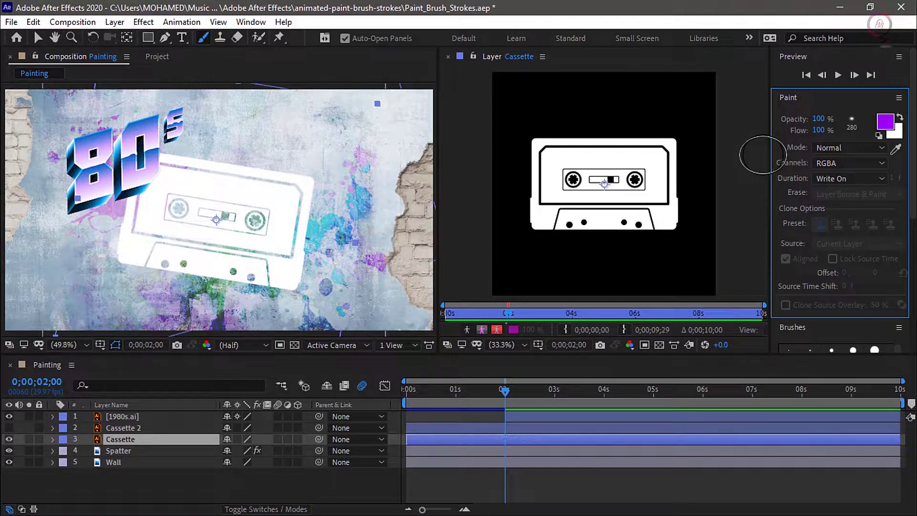
Set the brush Diameter to 280 px and Roundness to 80% in the Brushes panel
left_click_drag(830, 319, 826, 234)
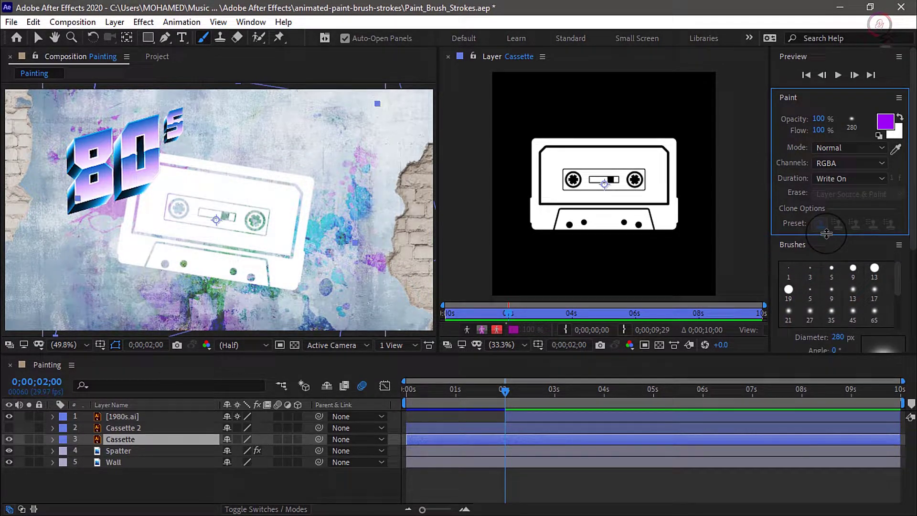
left_click(839, 338)
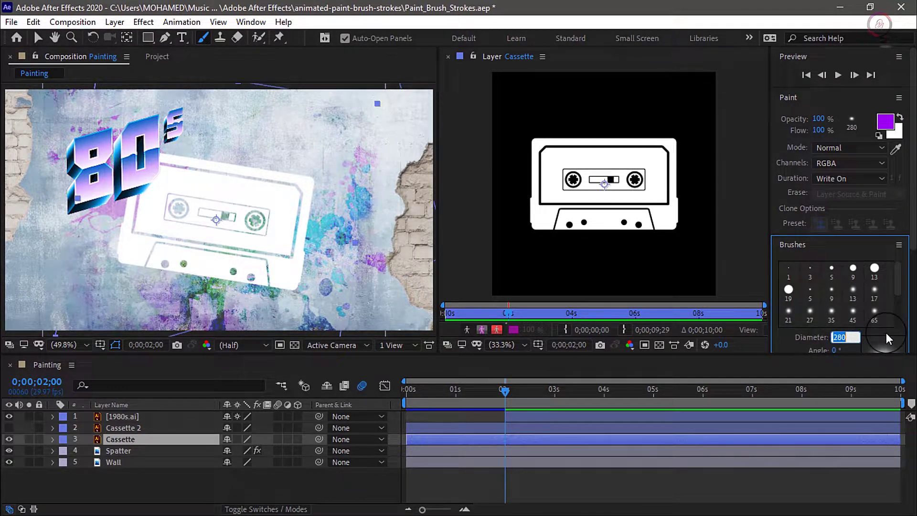
type("280")
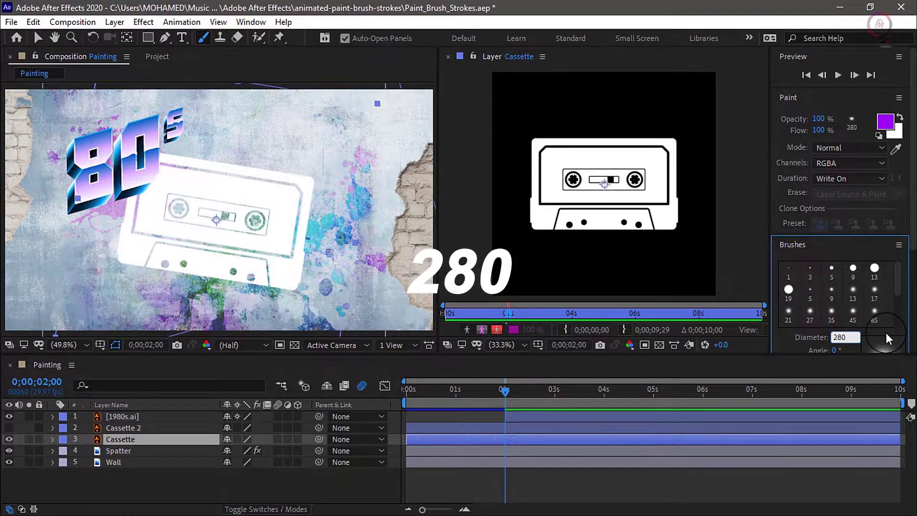
key("Return")
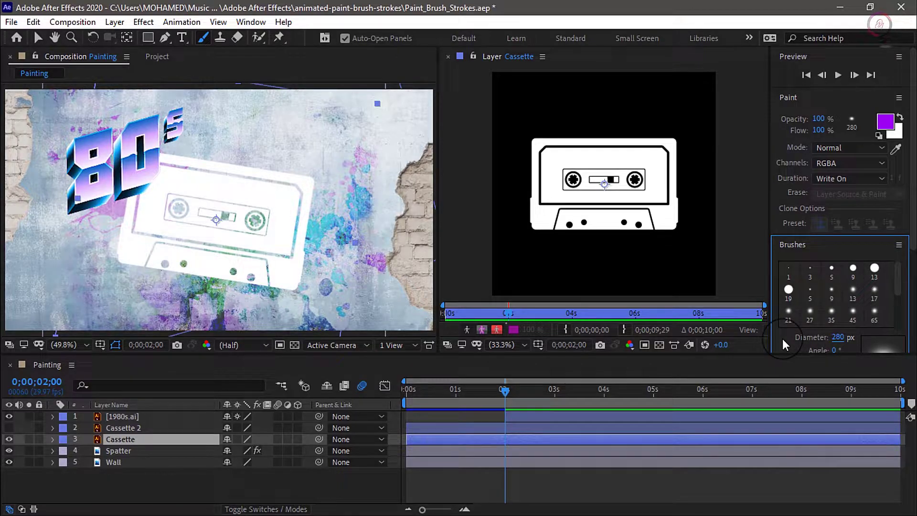
scroll(783, 339, "down", 3)
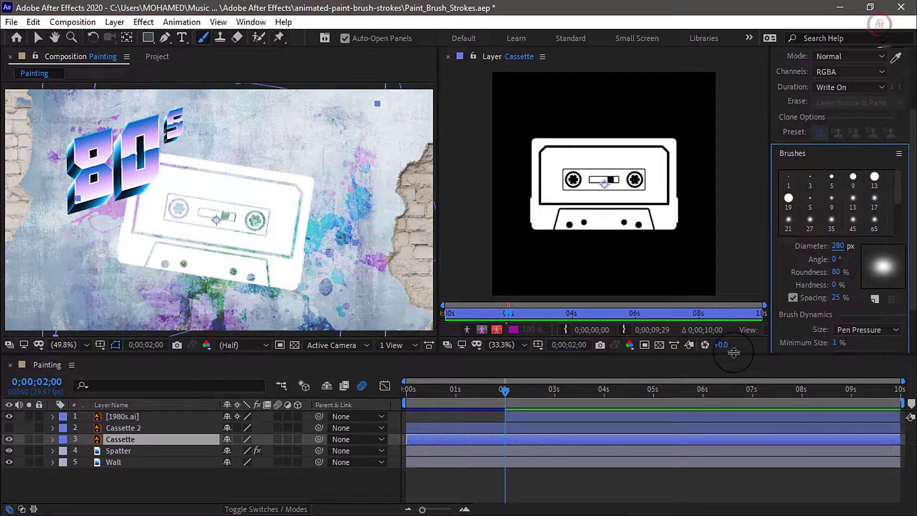
left_click_drag(735, 355, 730, 391)
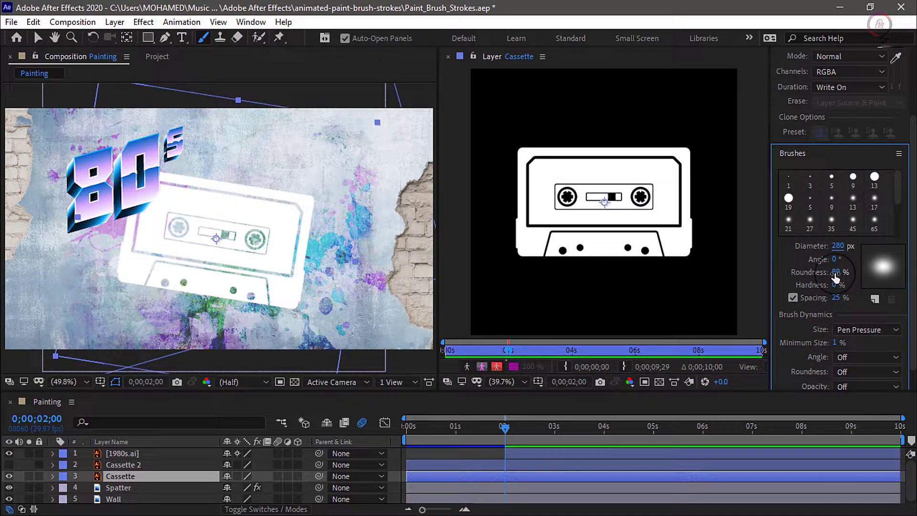
left_click(835, 274)
type("80")
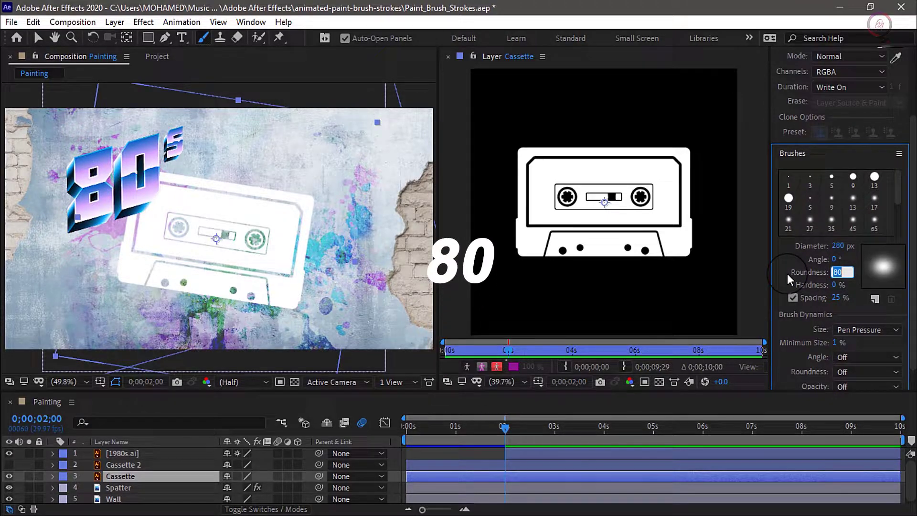
key("Return")
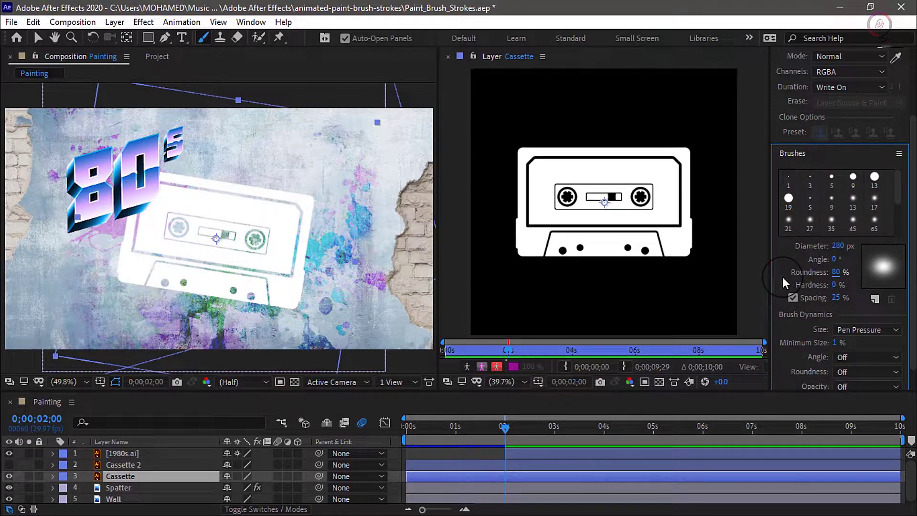
Keep the Paint Duration on Write On and move the playhead back to 0;00;00;00
scroll(772, 118, "up", 3)
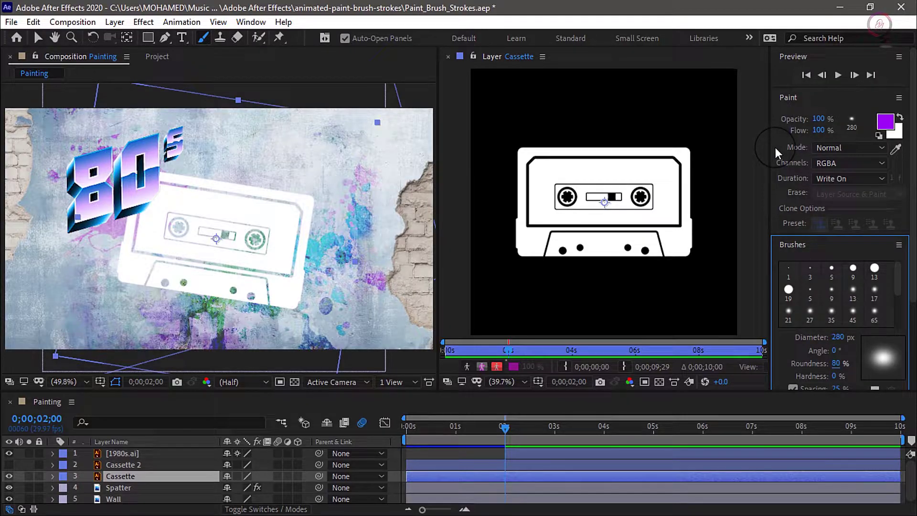
left_click(849, 178)
left_click(873, 207)
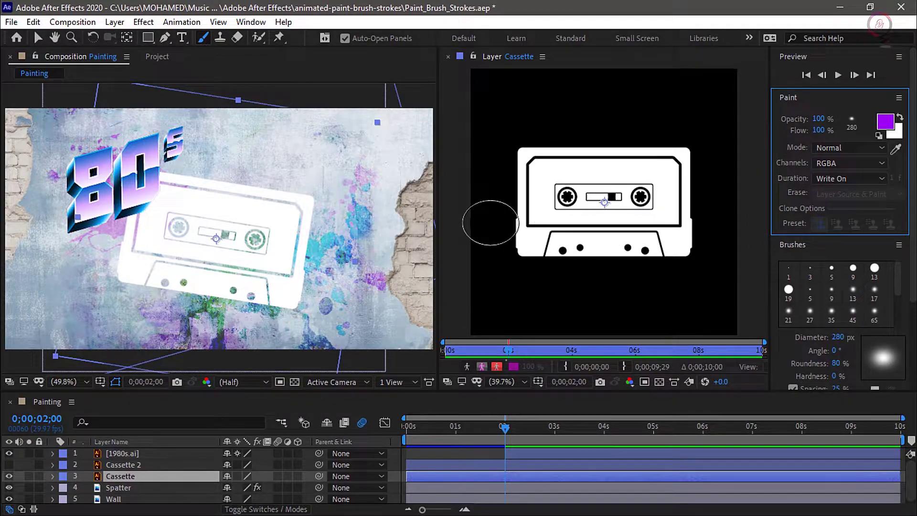
left_click(506, 429)
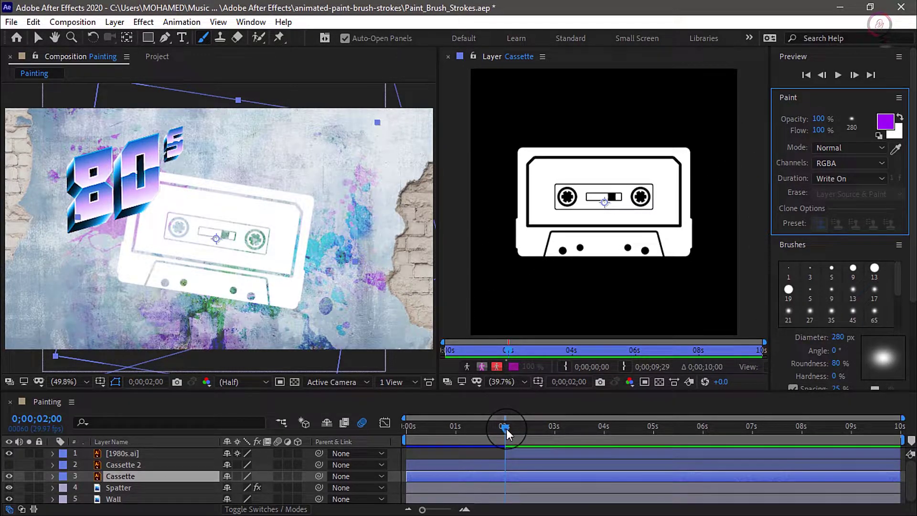
left_click_drag(506, 429, 401, 432)
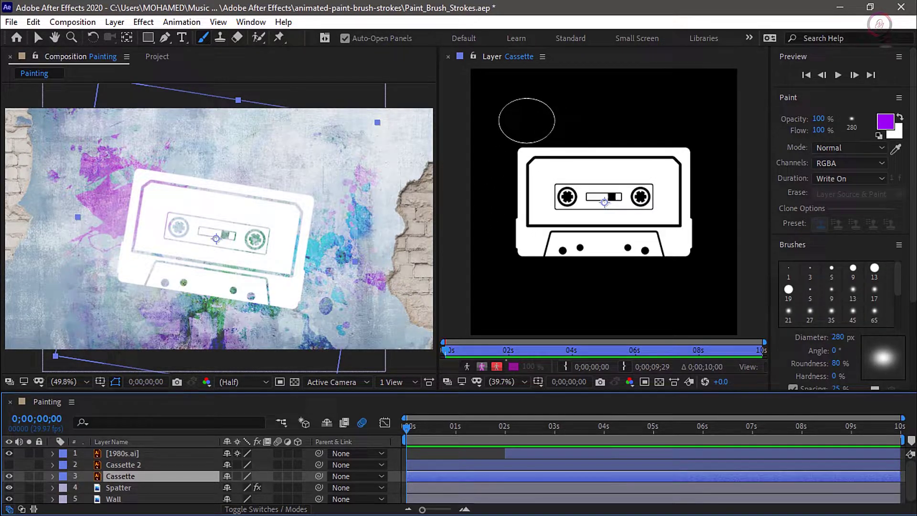
Paint a purple stroke down the cassette's left side in the Layer panel
mouse_move(527, 120)
left_mouse_down()
mouse_move(523, 273)
mouse_move(564, 146)
mouse_move(599, 103)
mouse_move(577, 160)
mouse_move(567, 276)
mouse_move(620, 168)
mouse_move(670, 111)
mouse_move(646, 130)
mouse_move(615, 193)
mouse_move(610, 281)
mouse_move(641, 219)
mouse_move(707, 140)
mouse_move(666, 287)
mouse_move(667, 268)
mouse_move(631, 202)
mouse_move(508, 135)
left_mouse_up()
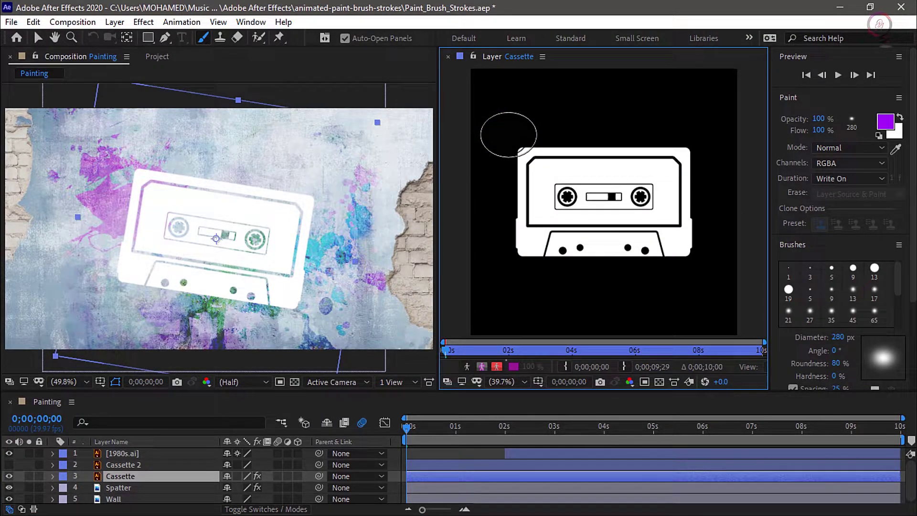
Retime Brush 1's End keyframes to go 0% to 100% within the first second, then preview
left_click(142, 481)
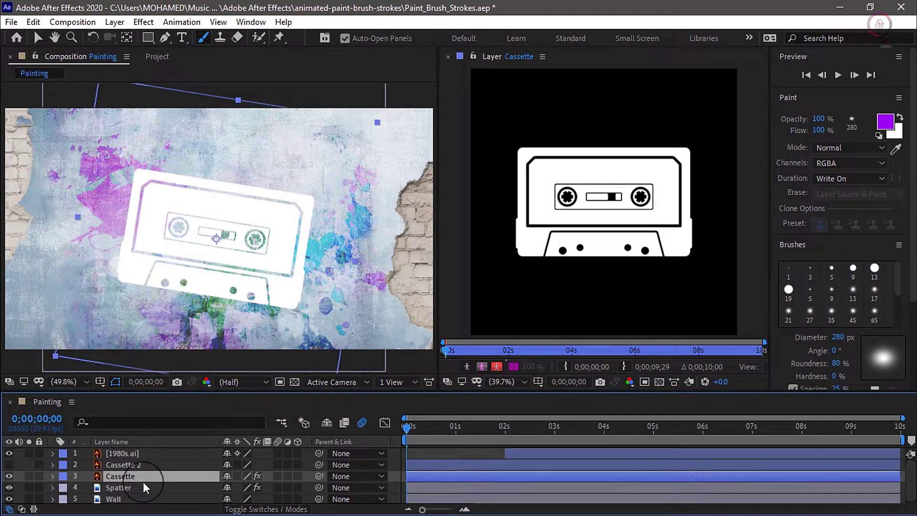
key("p")
key("p")
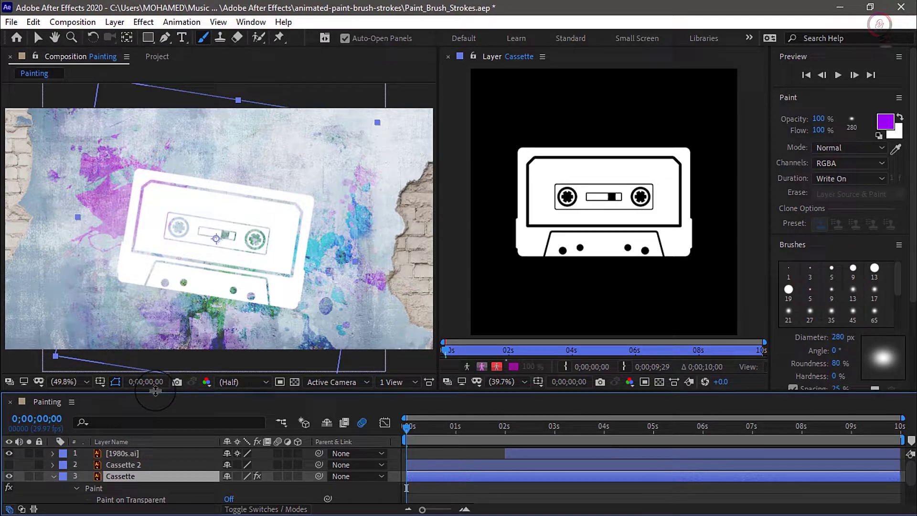
left_click_drag(156, 390, 158, 341)
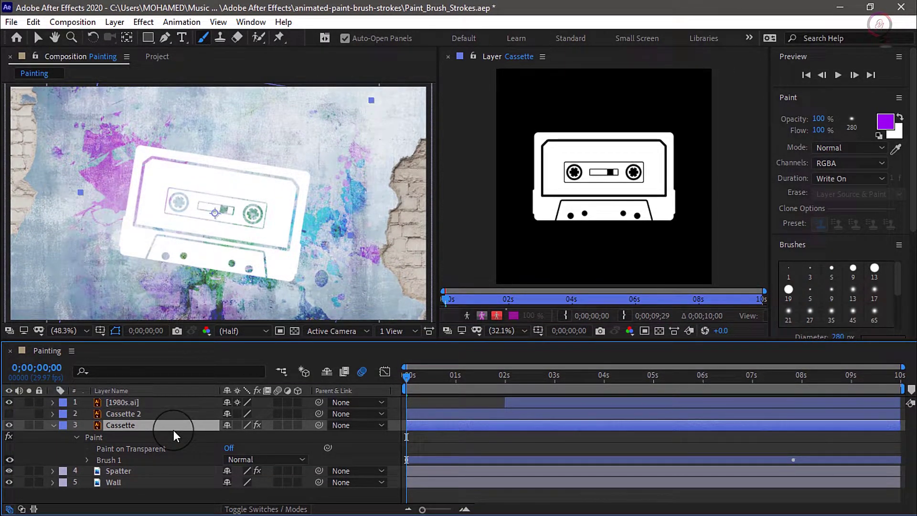
left_click(88, 460)
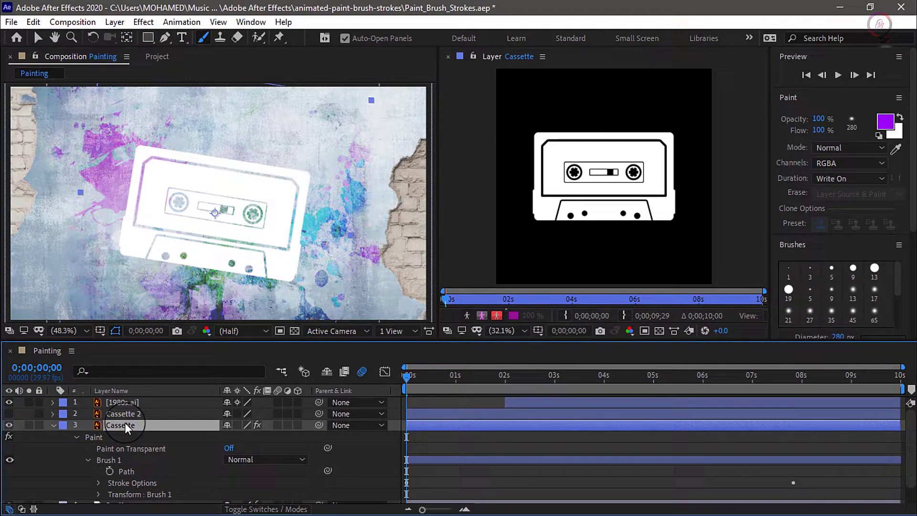
key("u")
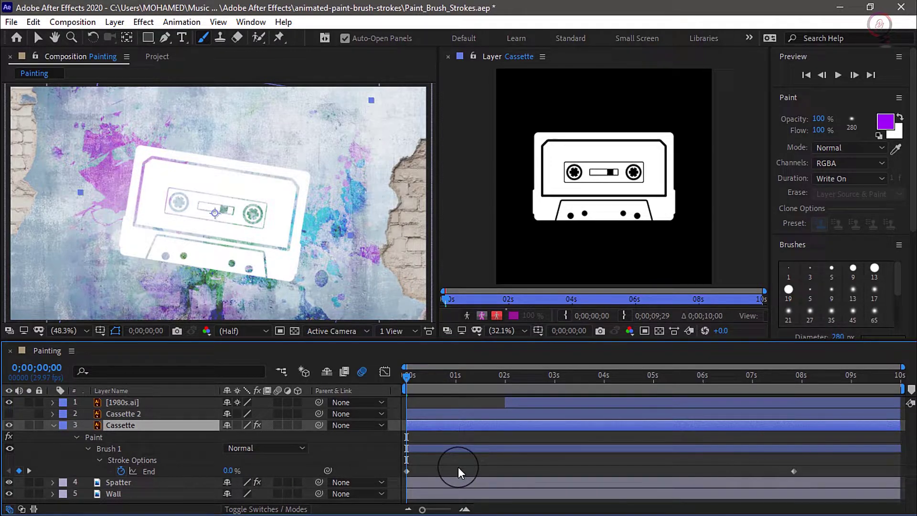
left_click(793, 471)
left_click_drag(589, 470, 460, 472)
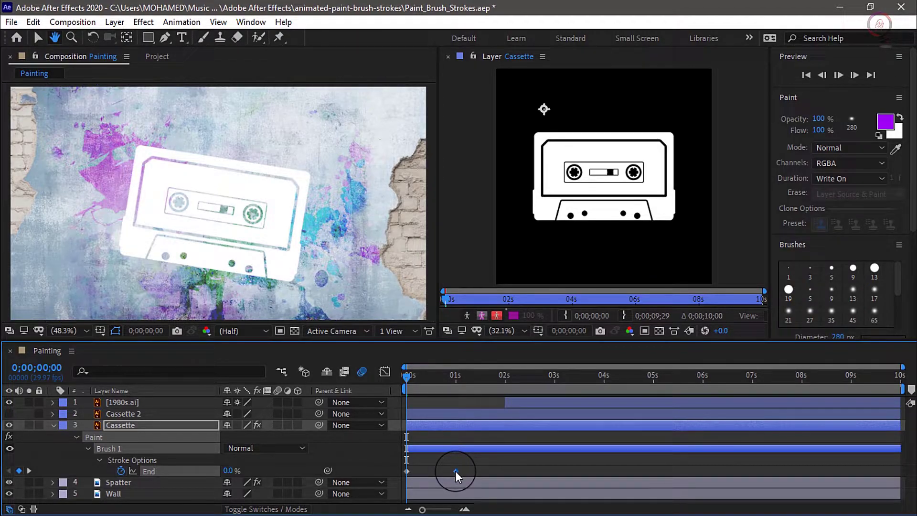
key("space")
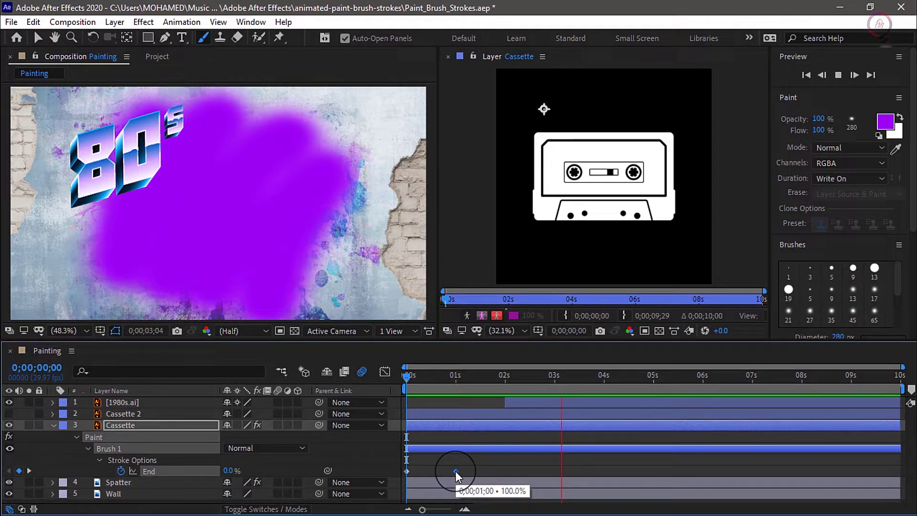
key("space")
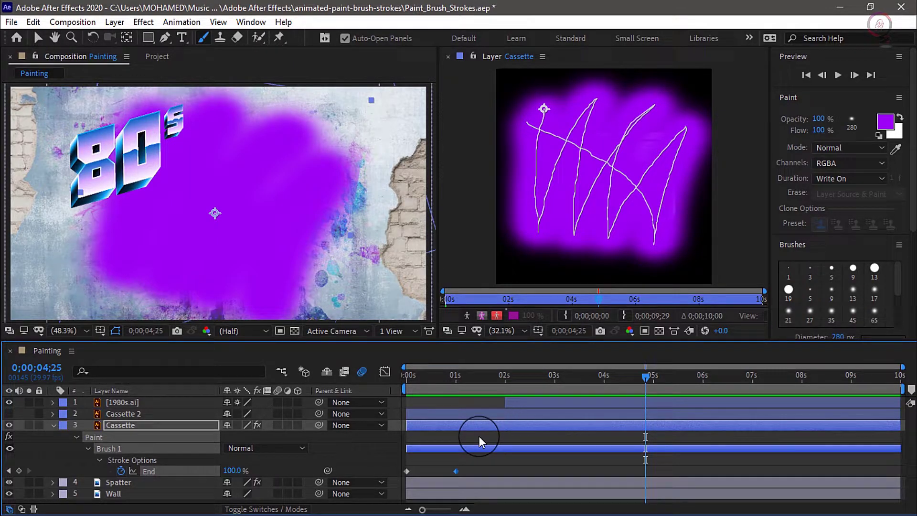
Turn Paint on Transparent On for the Cassette Paint effect and solo the Cassette layer
left_click(75, 436)
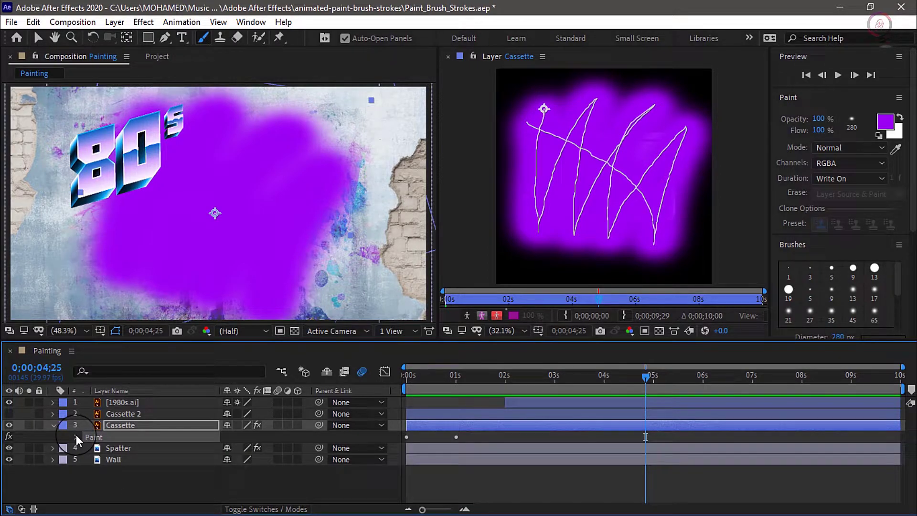
left_click(76, 436)
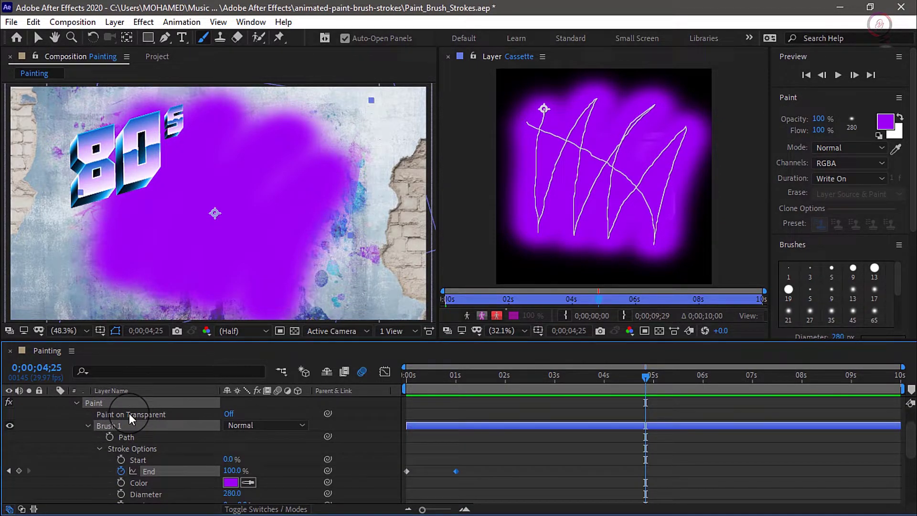
left_click(230, 415)
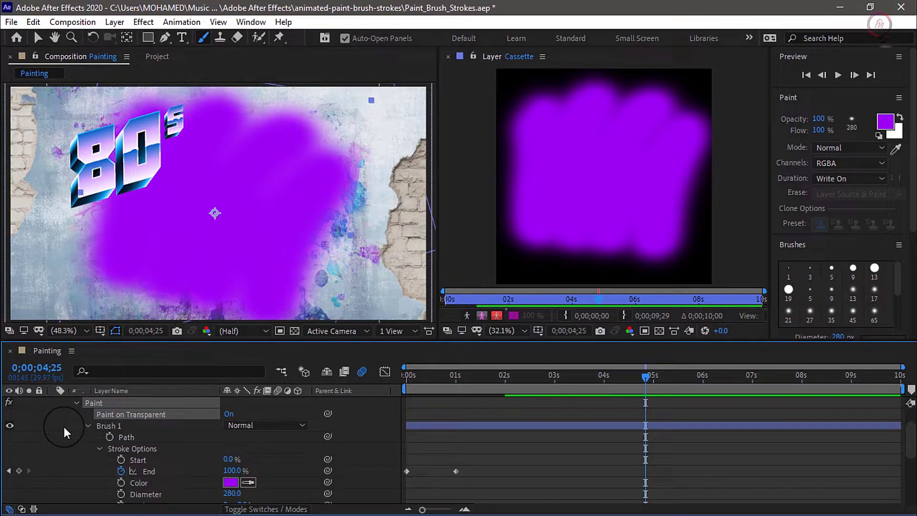
scroll(64, 426, "up", 2)
left_click(28, 425)
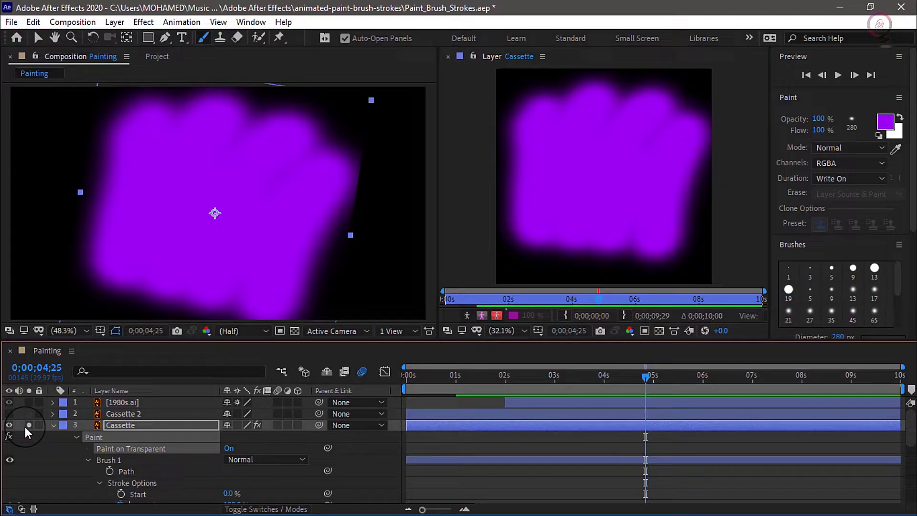
Set Cassette's TrkMat to Alpha Matte "Cassette 2" and scrub back to an earlier frame
left_click(266, 508)
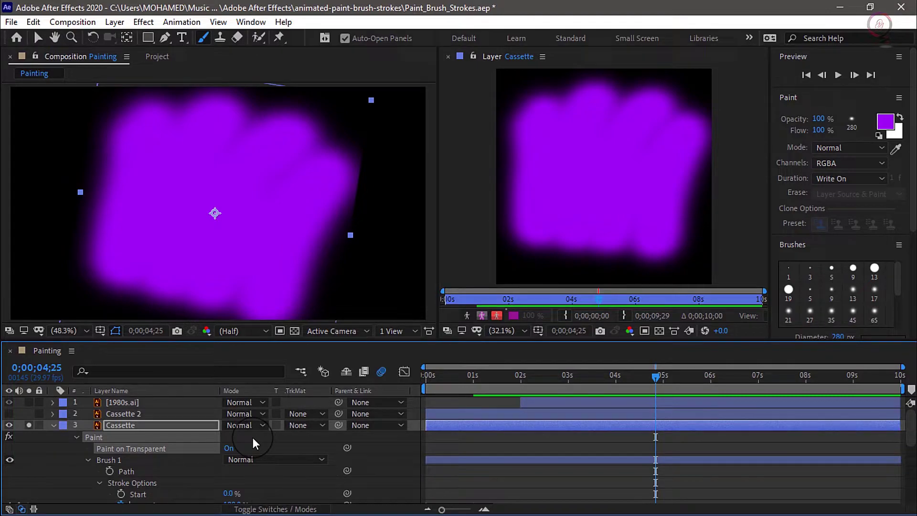
left_click(316, 426)
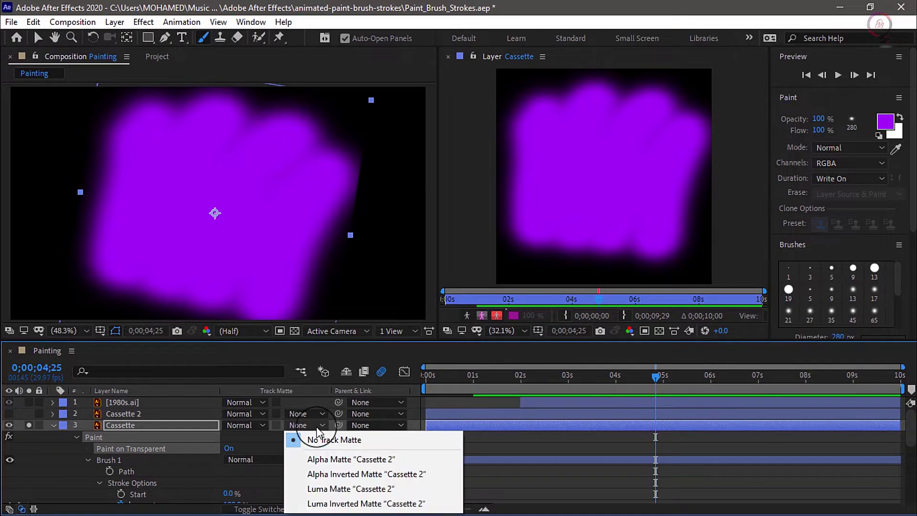
left_click(414, 460)
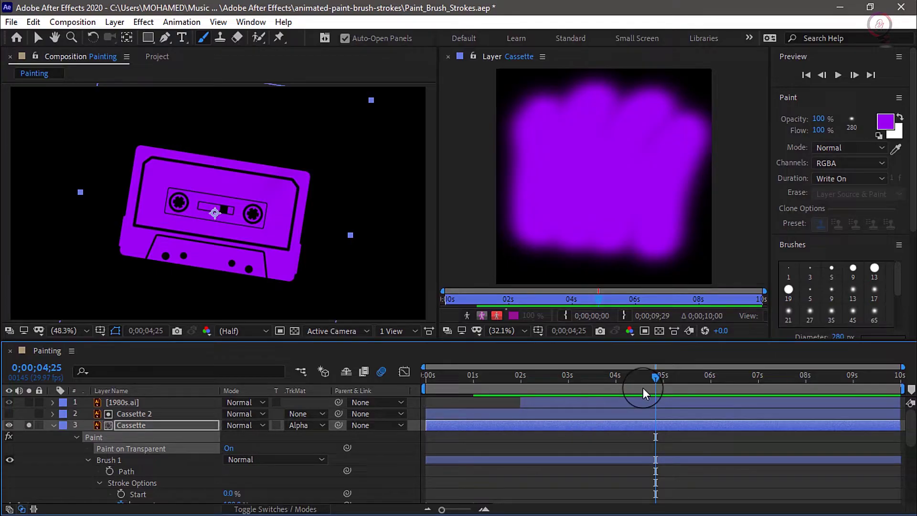
mouse_move(655, 375)
left_mouse_down()
mouse_move(406, 408)
mouse_move(500, 410)
mouse_move(430, 413)
mouse_move(488, 413)
left_mouse_up()
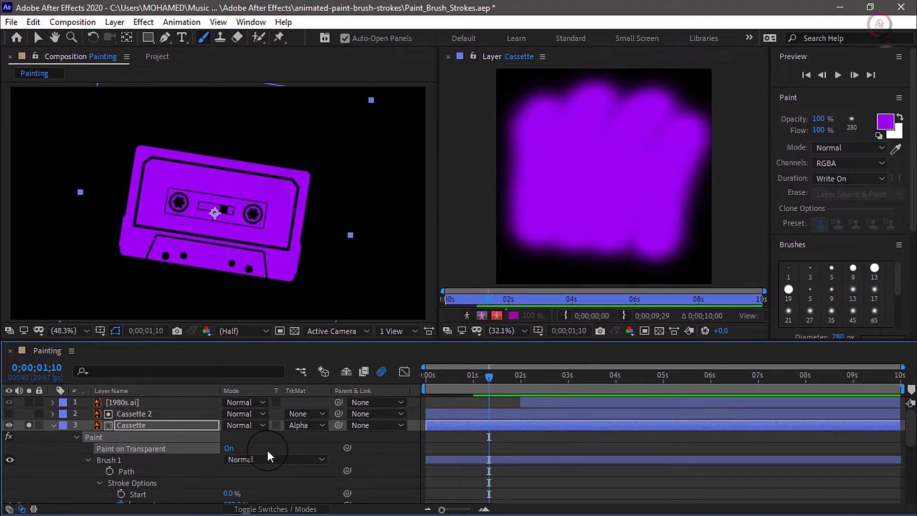
Unsolo Cassette, set its blend mode to Linear Light, and collapse its properties
left_click(31, 423)
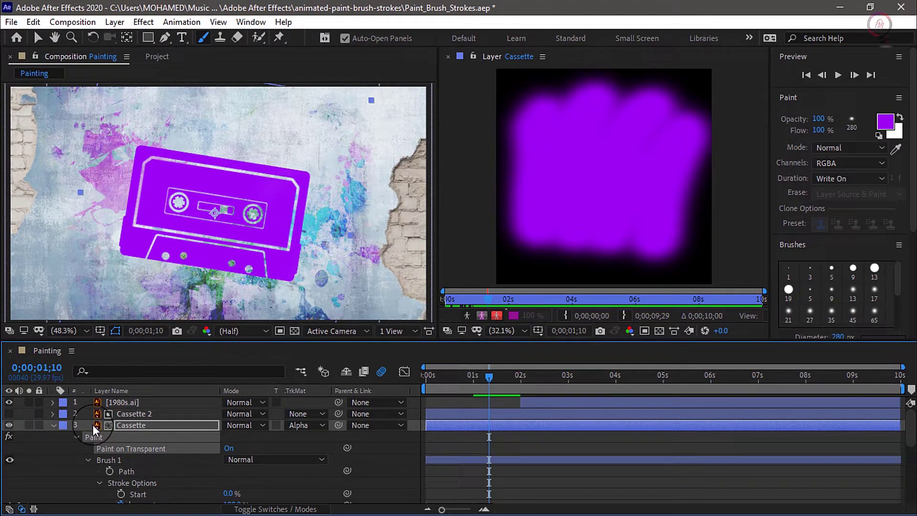
left_click(243, 424)
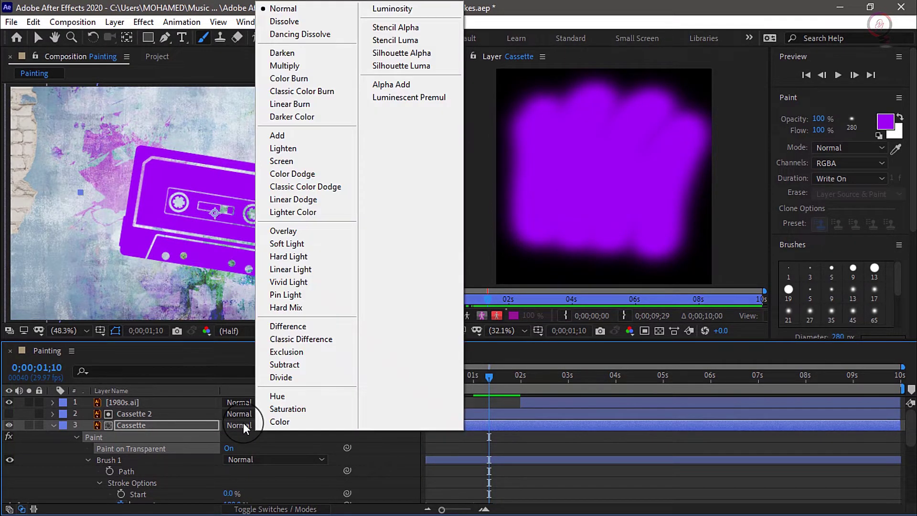
left_click(284, 269)
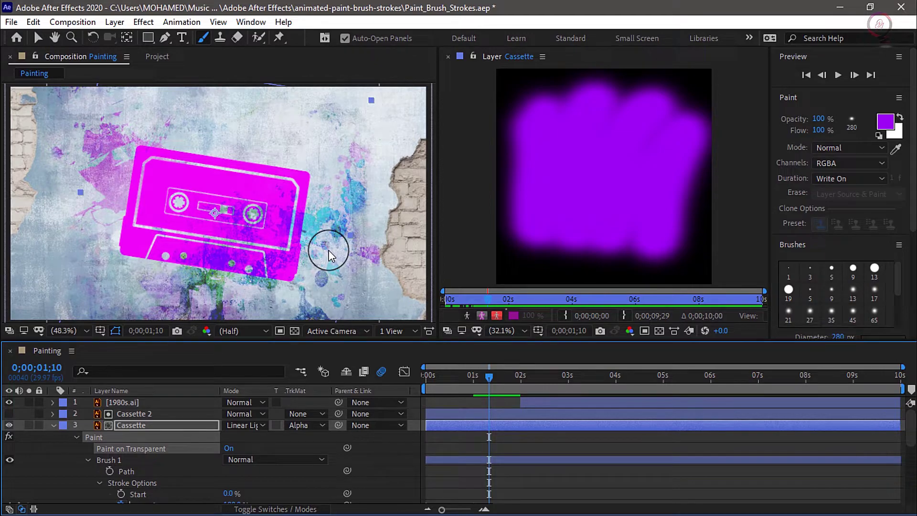
left_click(53, 425)
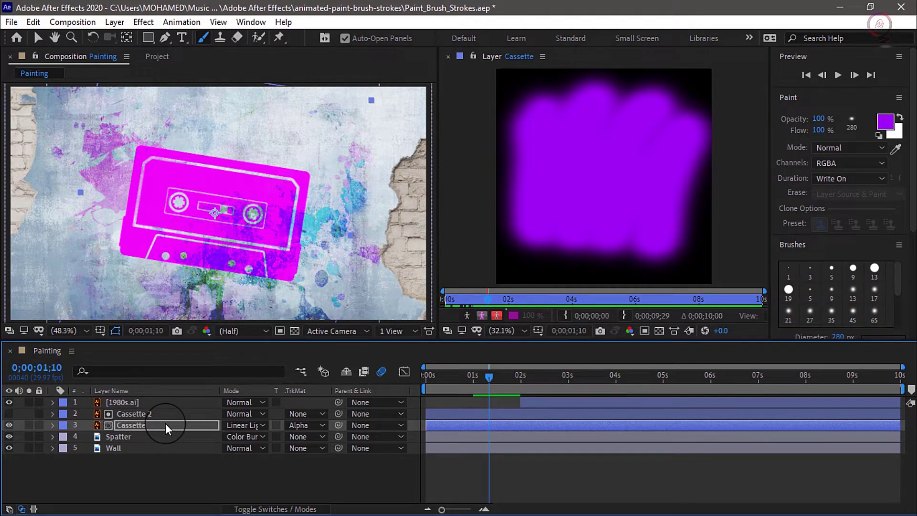
Keep the Cassette layer's name and duplicate it as Cassette 3
key("Return")
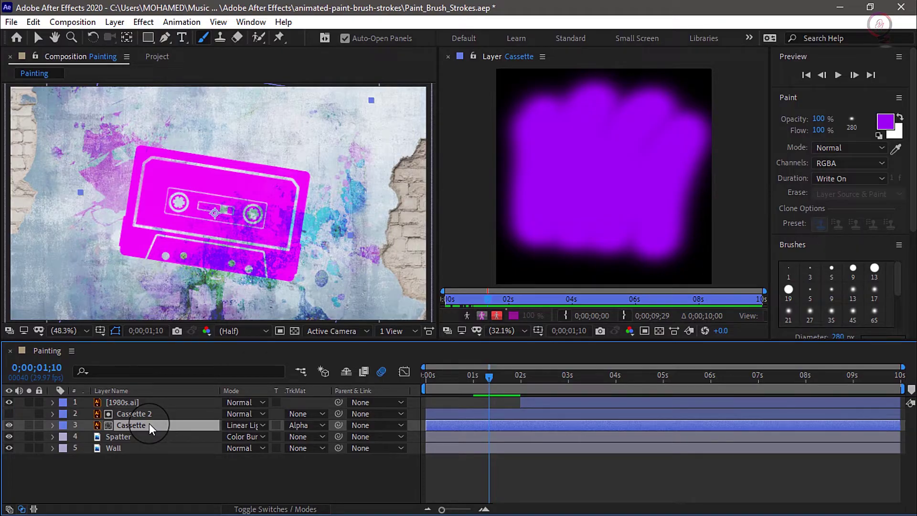
key("ctrl+d")
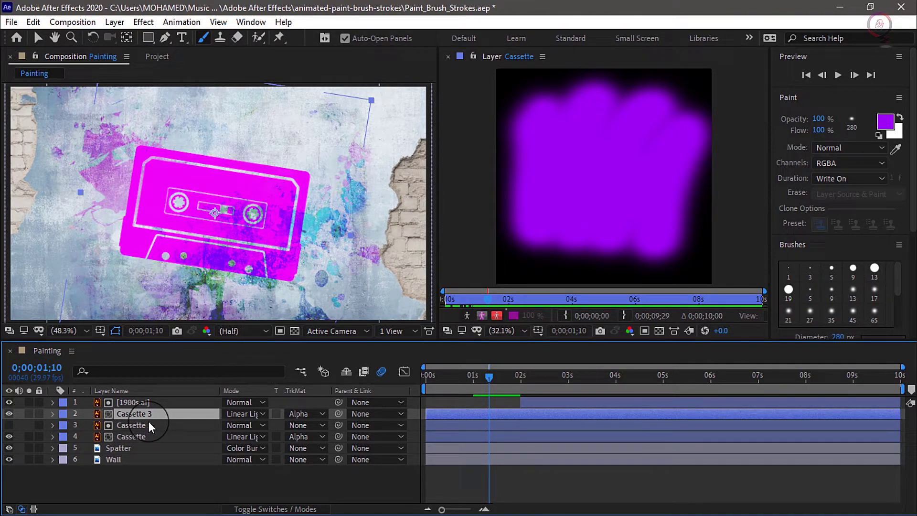
left_click(186, 411)
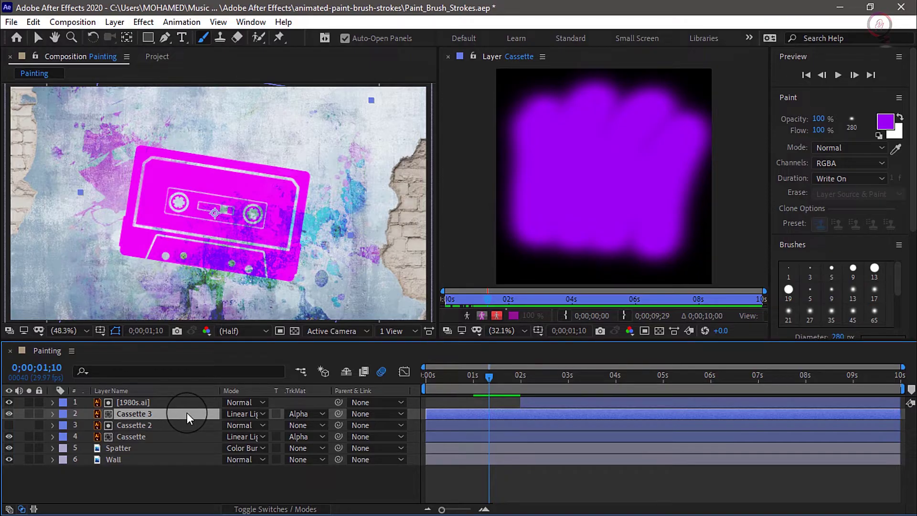
Remove Cassette 3's track matte and place it below the original Cassette layer
left_click(322, 414)
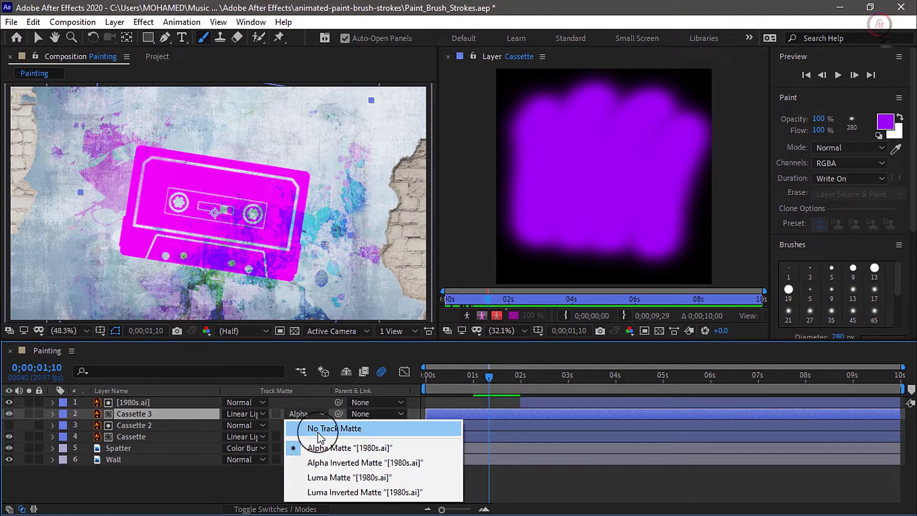
left_click(317, 432)
left_click(167, 411)
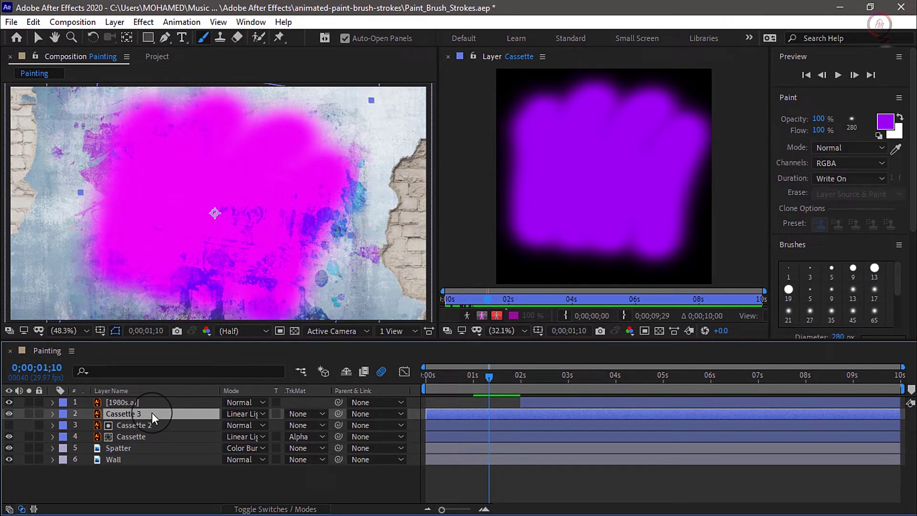
left_click_drag(136, 414, 139, 443)
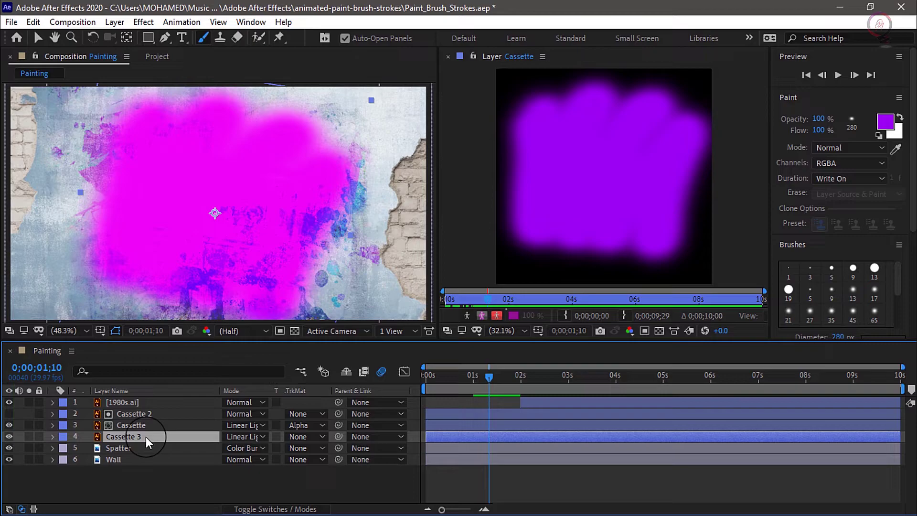
Lower Cassette 3's opacity to 28%
key("t")
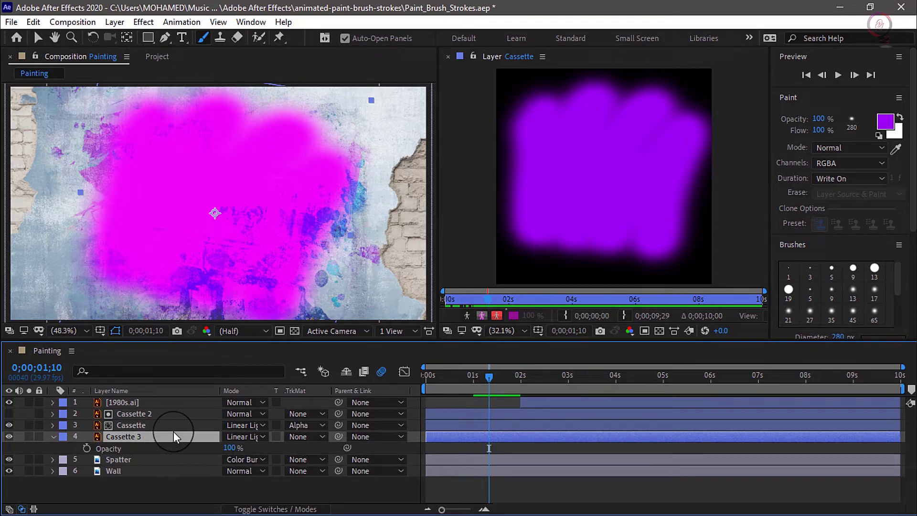
left_click_drag(230, 451, 177, 444)
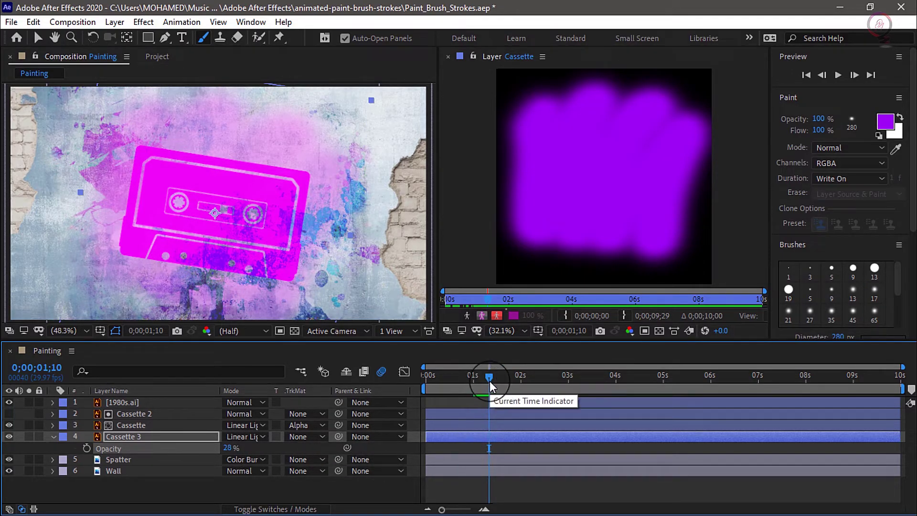
Trim the Cassette layer's in-point to 0;00;00;21, with the time indicator back at 0s
mouse_move(489, 380)
left_mouse_down()
mouse_move(391, 377)
mouse_move(501, 379)
mouse_move(414, 387)
mouse_move(459, 388)
left_mouse_up()
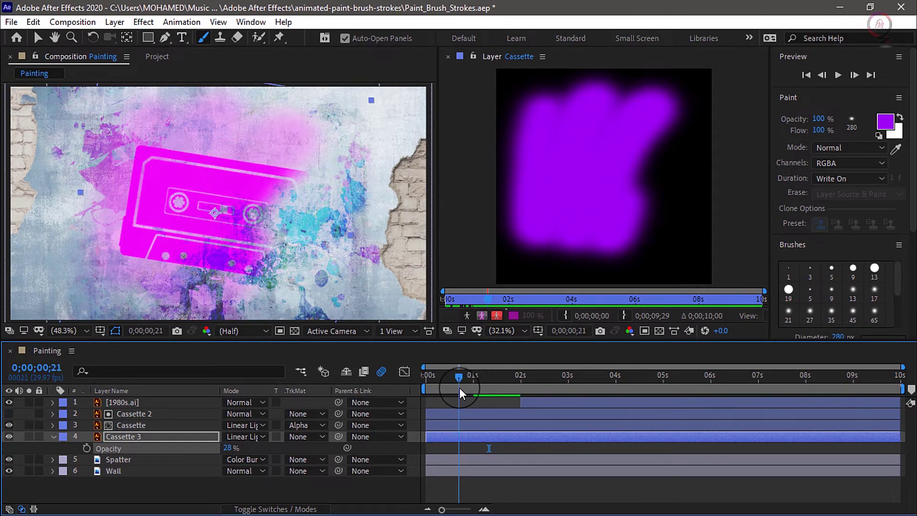
left_click(143, 425)
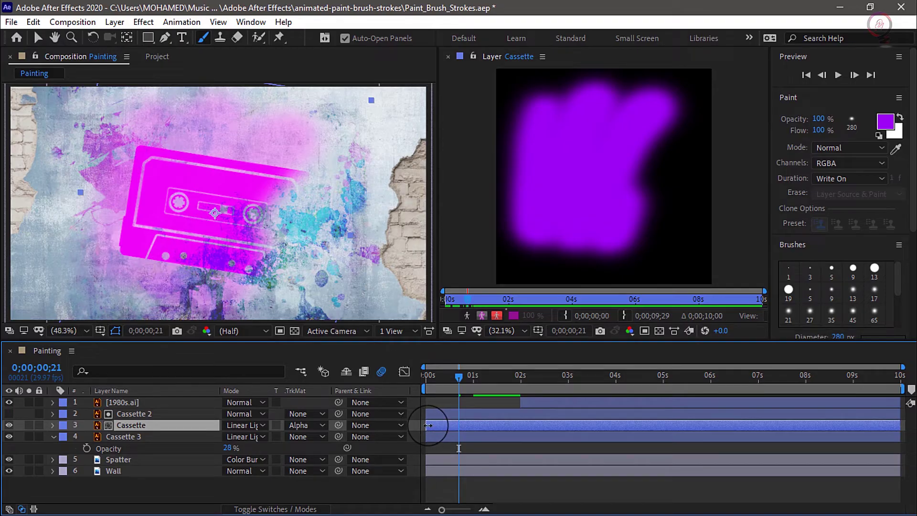
left_click_drag(428, 425, 448, 426)
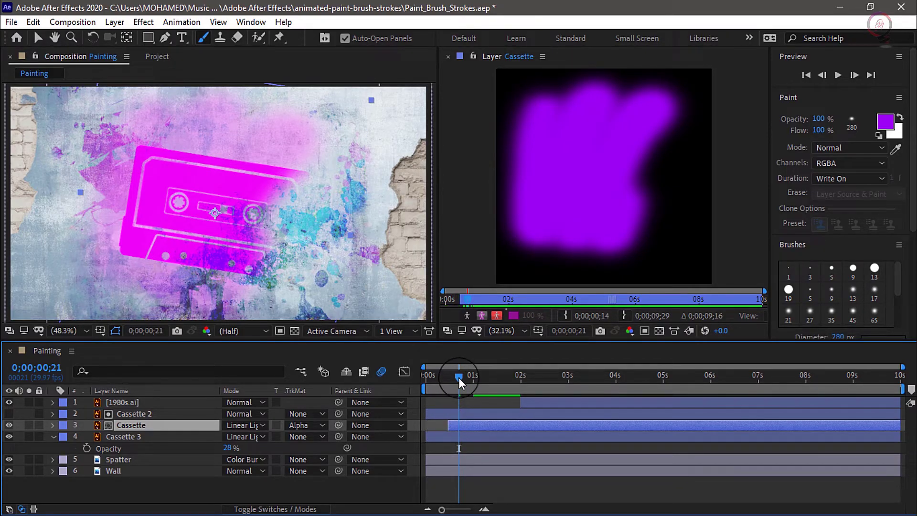
mouse_move(459, 377)
left_mouse_down()
mouse_move(401, 390)
mouse_move(484, 393)
left_mouse_up()
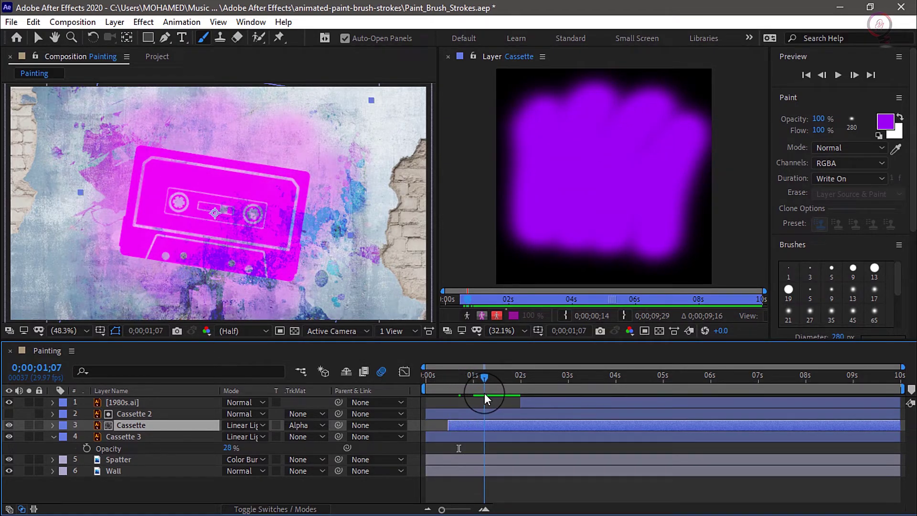
left_click_drag(449, 425, 459, 423)
left_click_drag(483, 383, 406, 389)
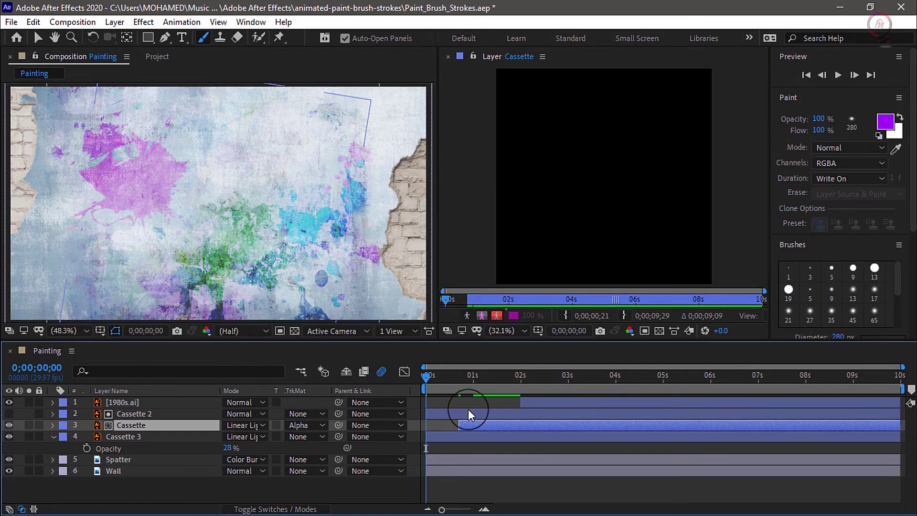
Preview the Painting composition with the purple cassette painted onto the wall
key("space")
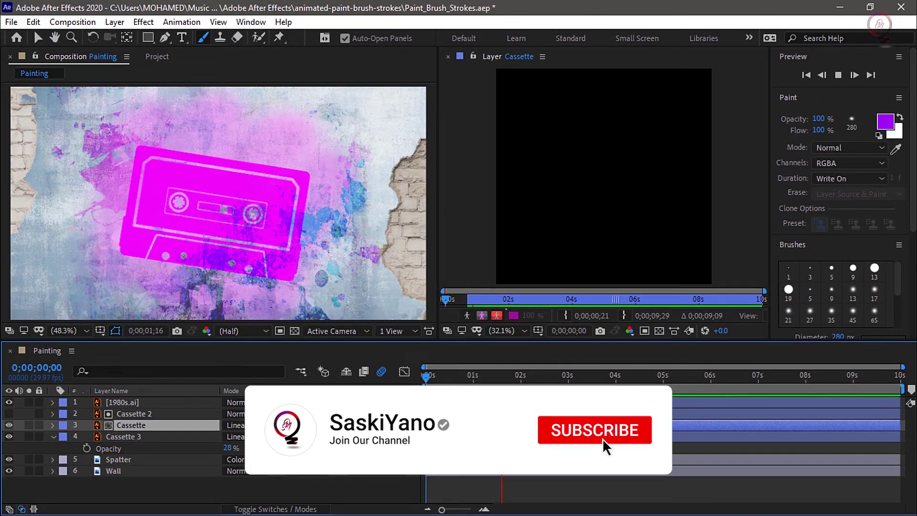